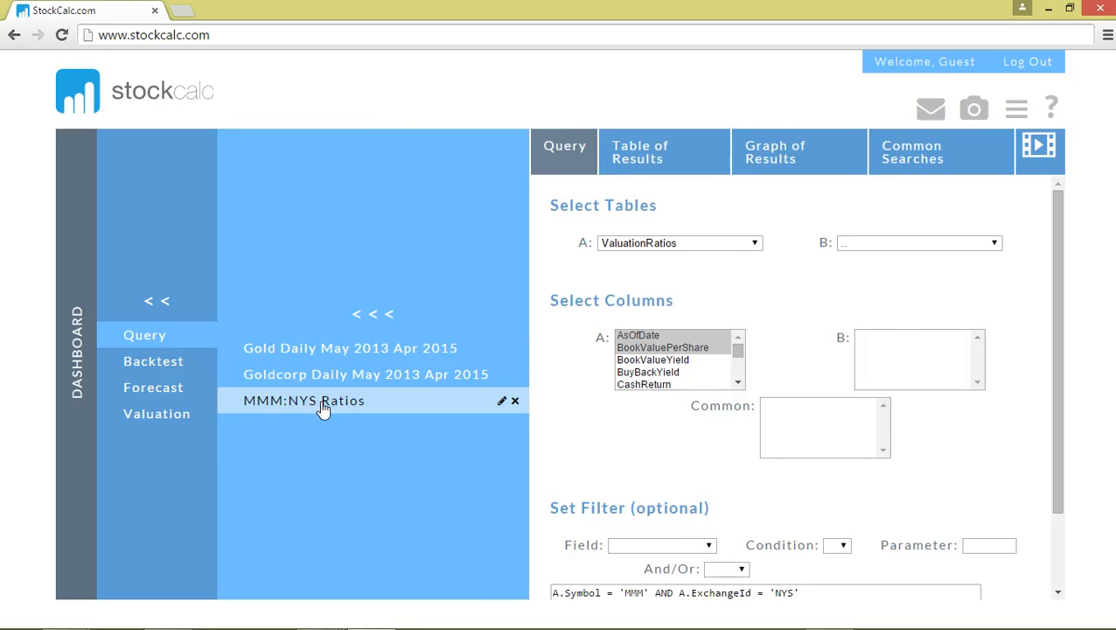
Collapse the saved-query list and the module menu, and look through the tables available for table A
click(374, 313)
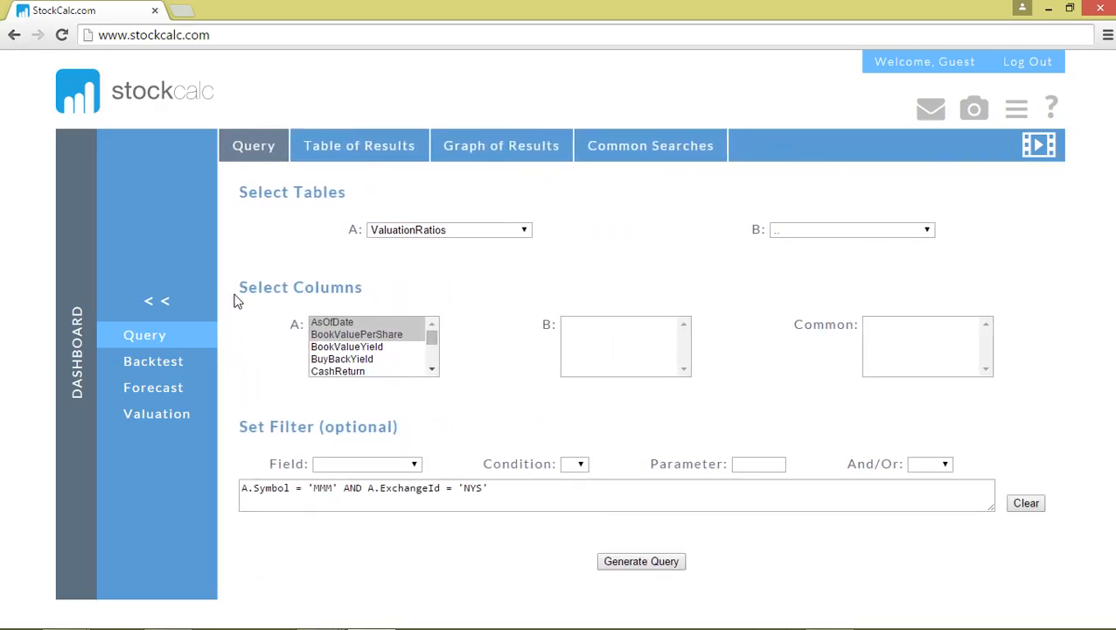
click(153, 303)
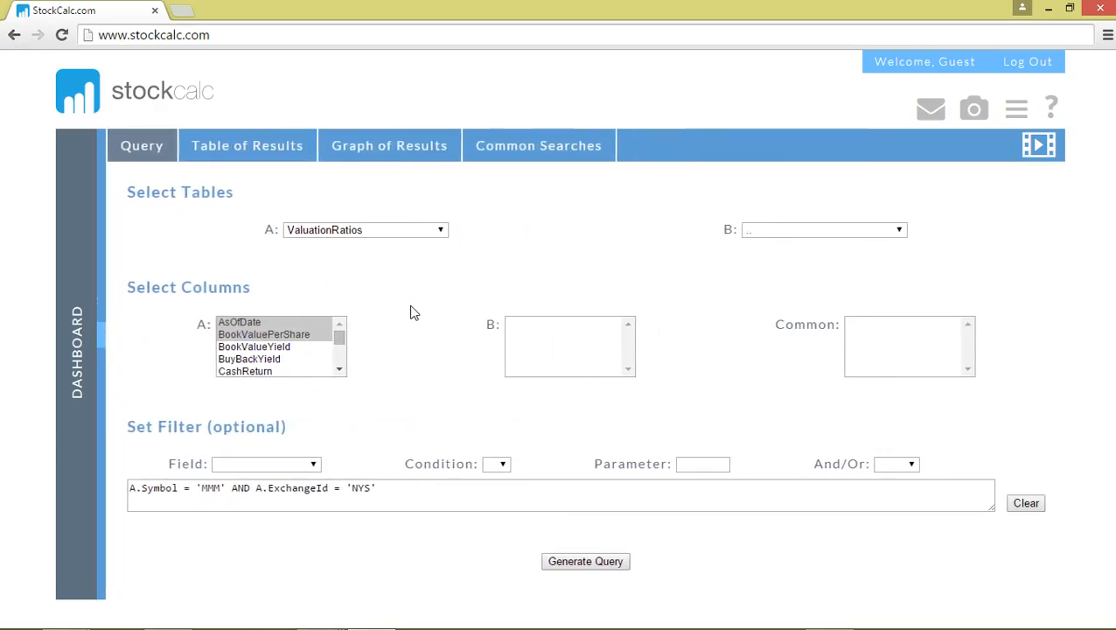
click(411, 229)
drag(432, 411, 429, 268)
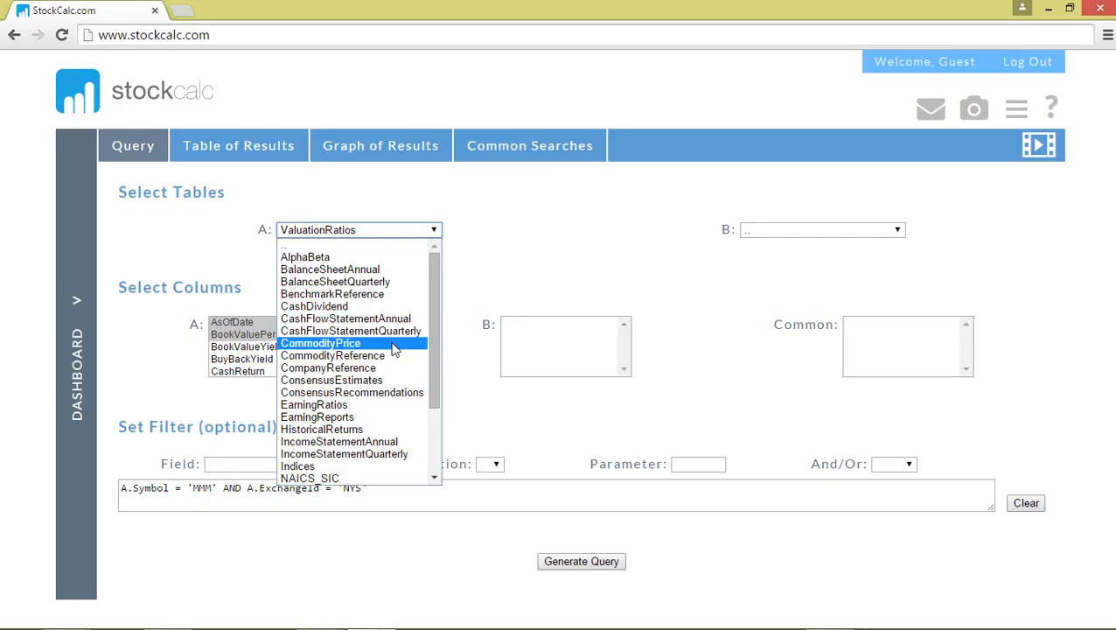
drag(428, 362, 431, 423)
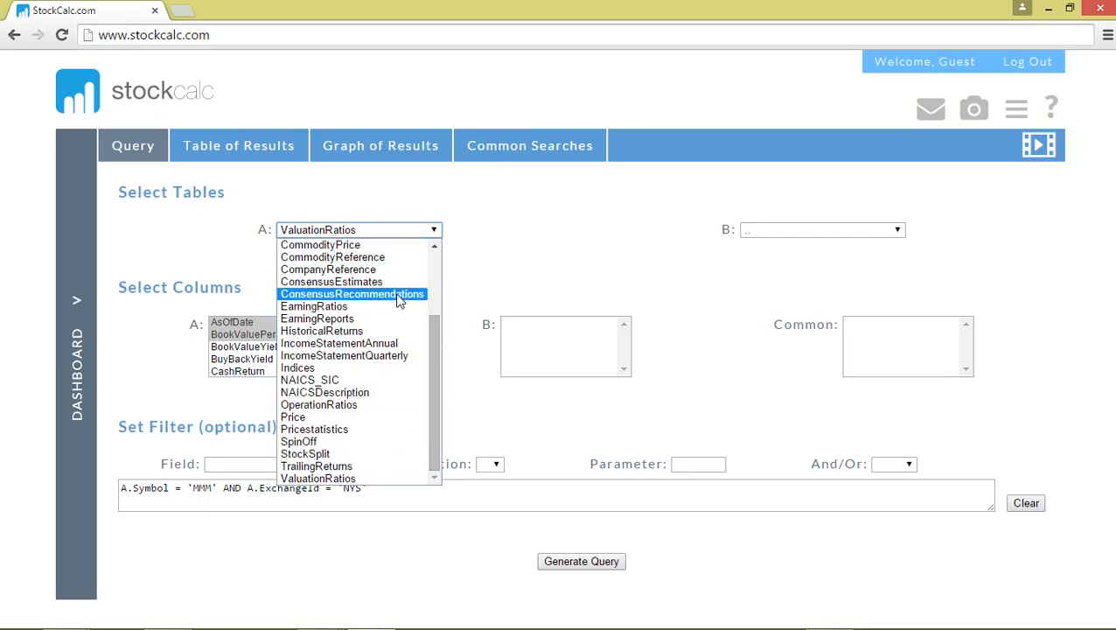
click(459, 378)
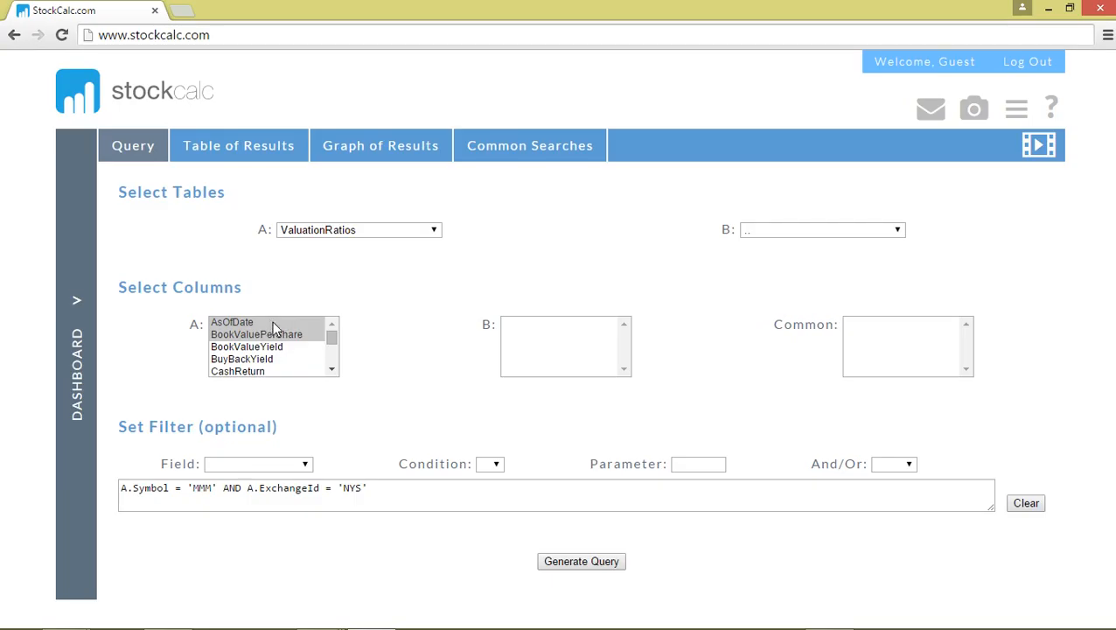
Review the columns selected from the ValuationRatios table and the existing Symbol and ExchangeId filter expression
click(334, 369)
click(334, 370)
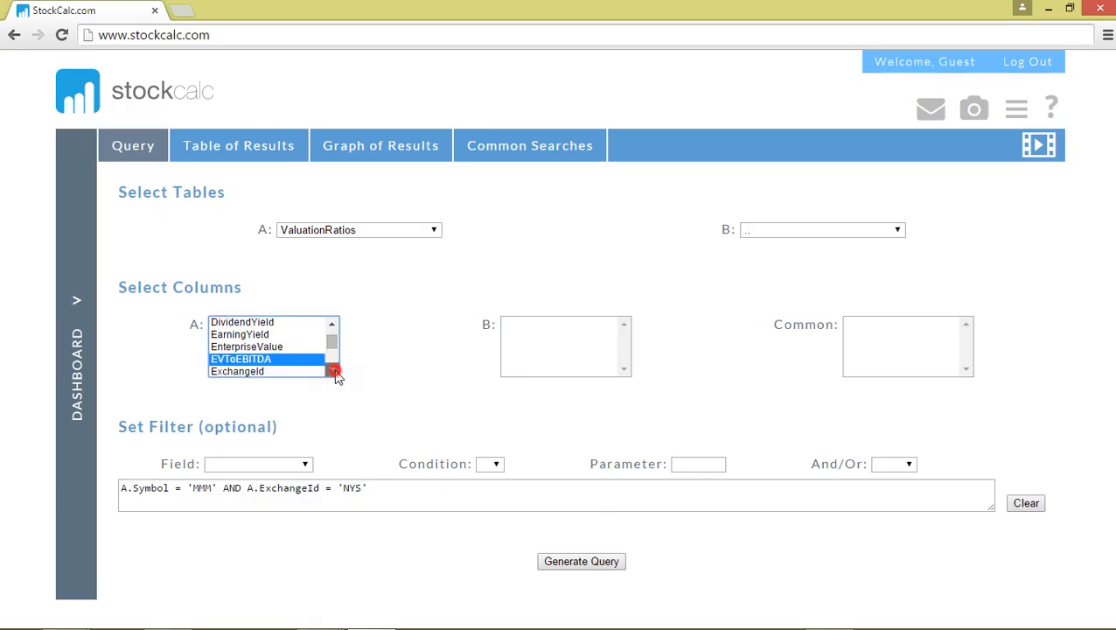
click(334, 369)
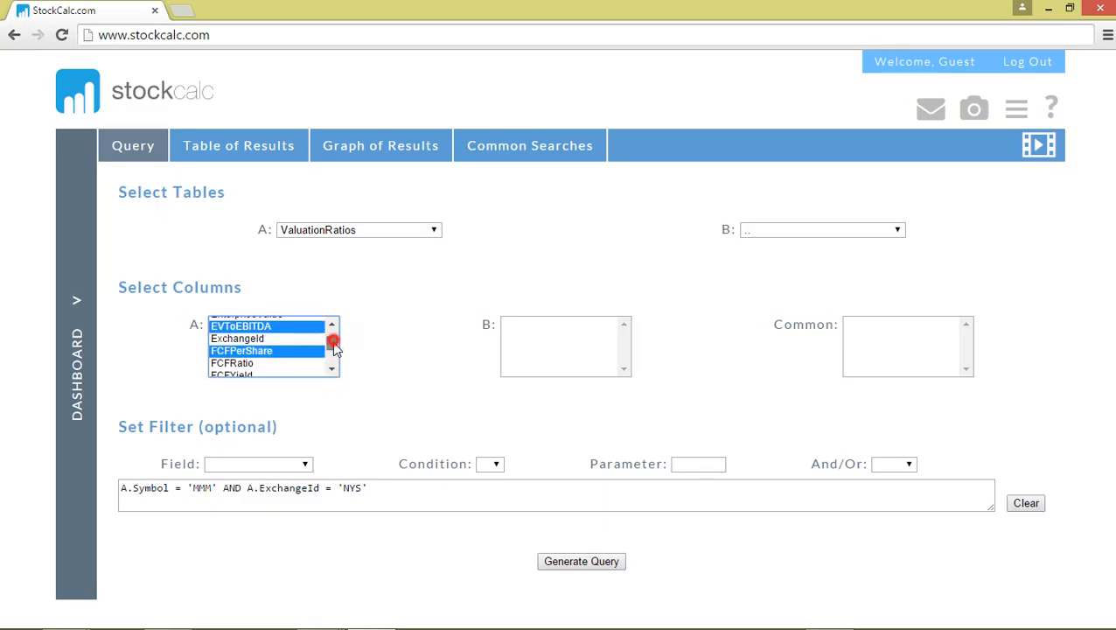
drag(333, 342, 330, 355)
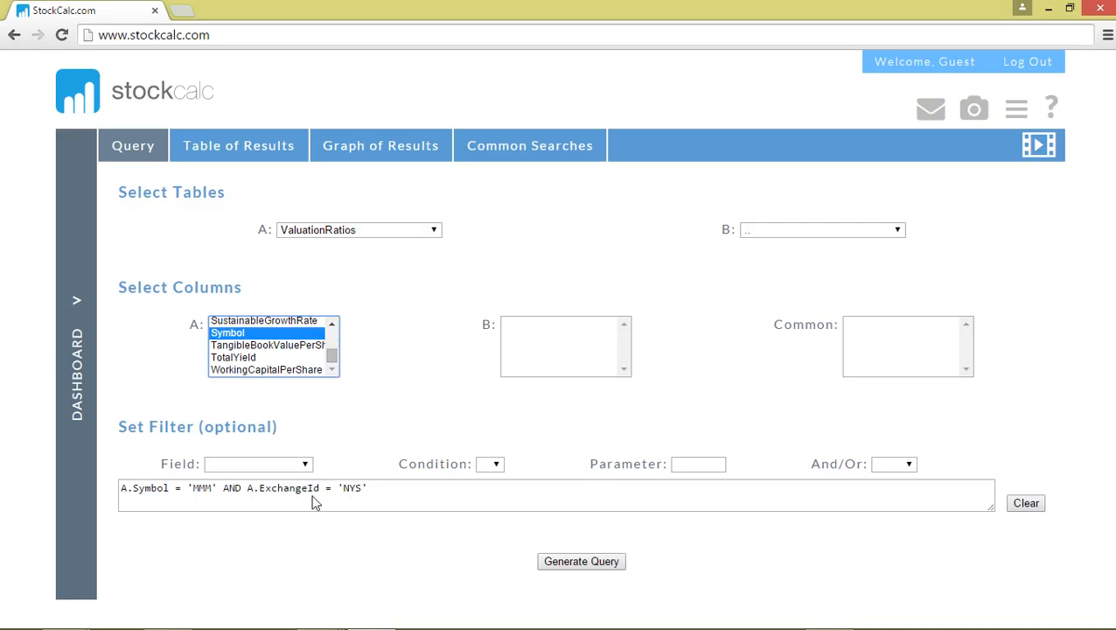
drag(117, 488, 371, 492)
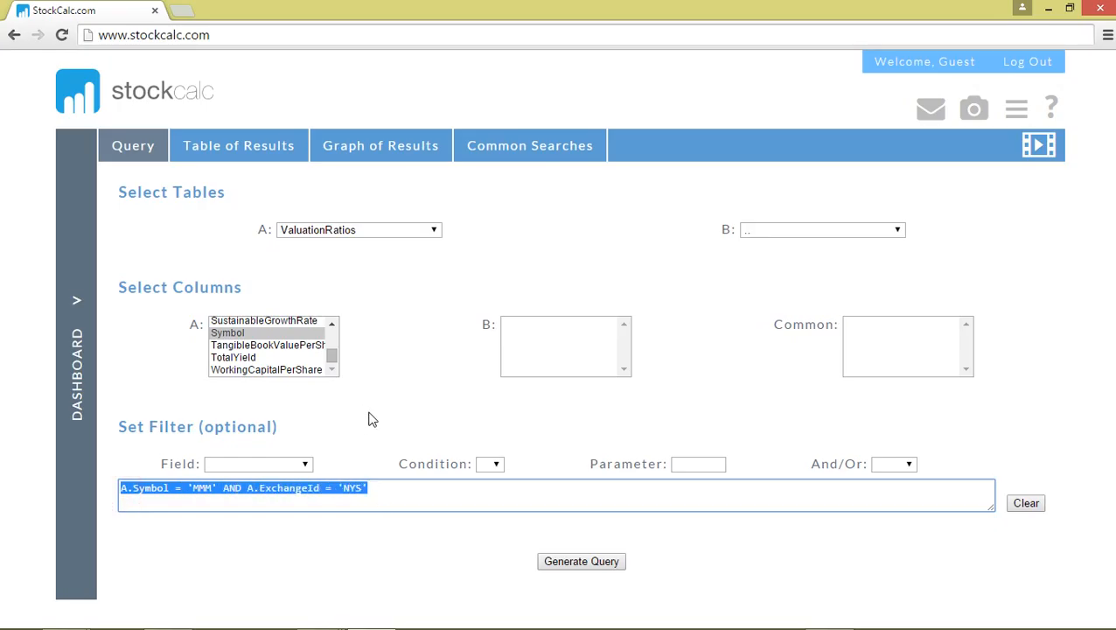
Examine the filter's Field, Condition, Parameter and And/Or choices, including the Symbol and ExchangeId fields
click(307, 463)
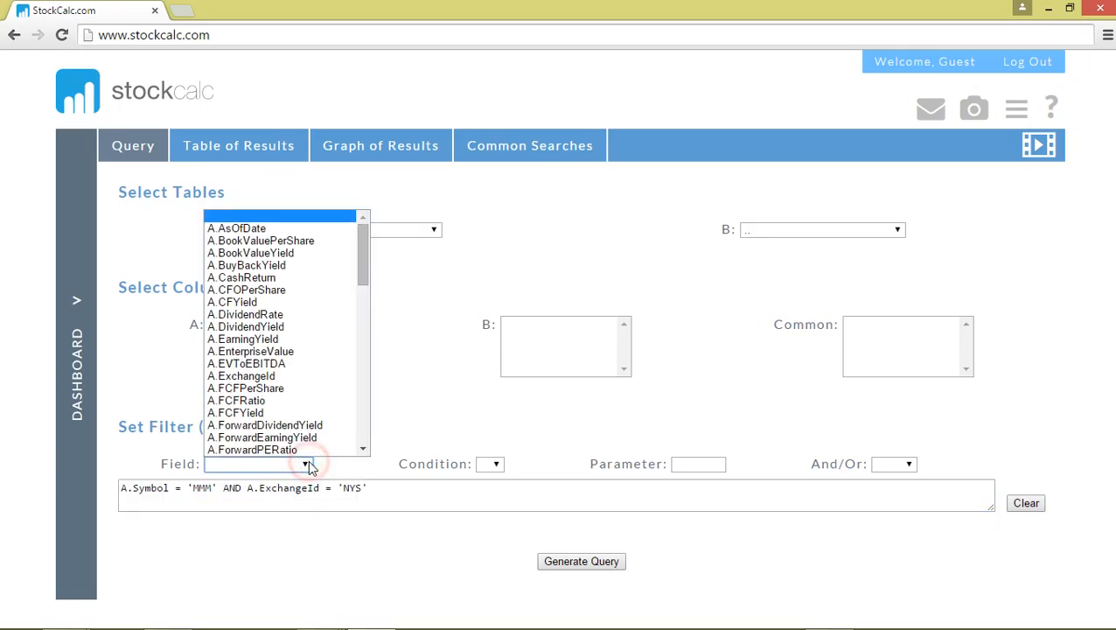
drag(367, 257, 363, 350)
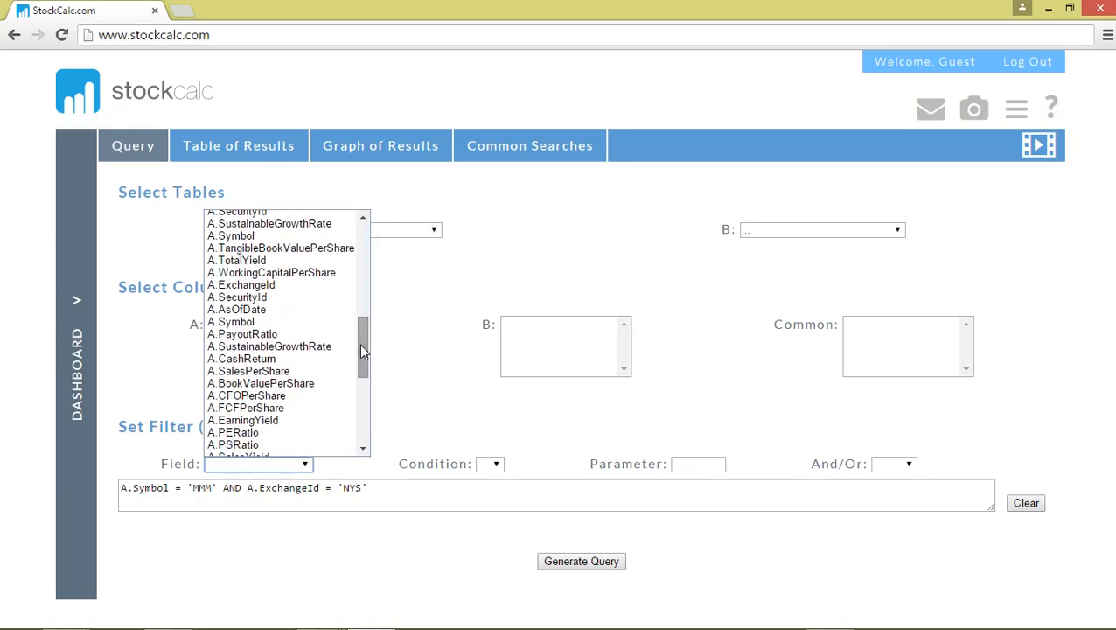
click(420, 325)
click(496, 465)
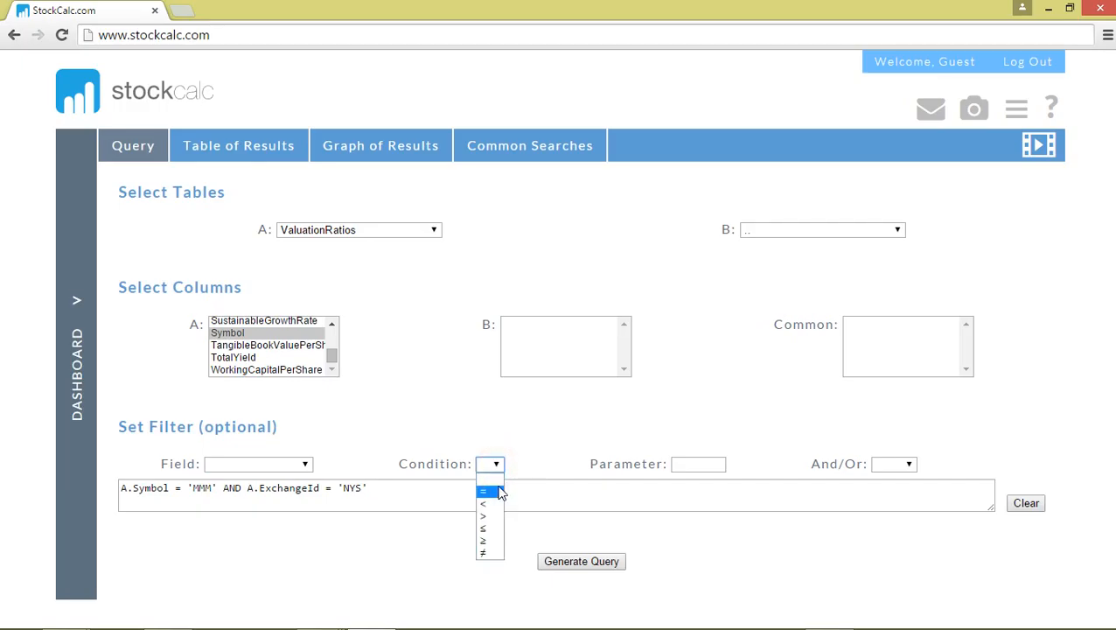
click(539, 436)
click(687, 463)
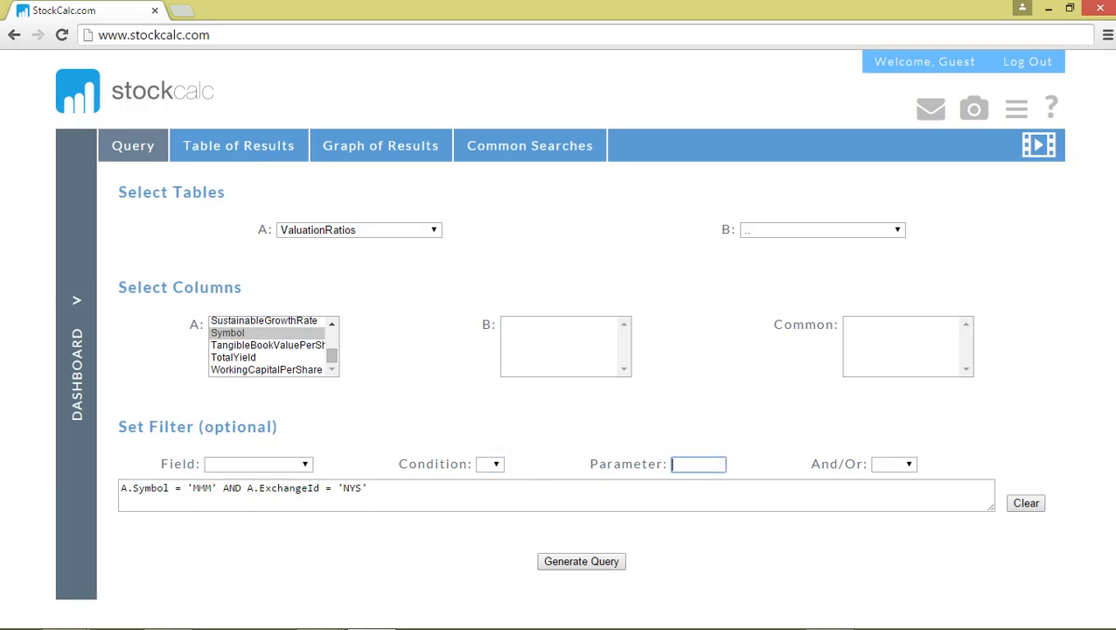
click(909, 464)
click(768, 410)
click(307, 464)
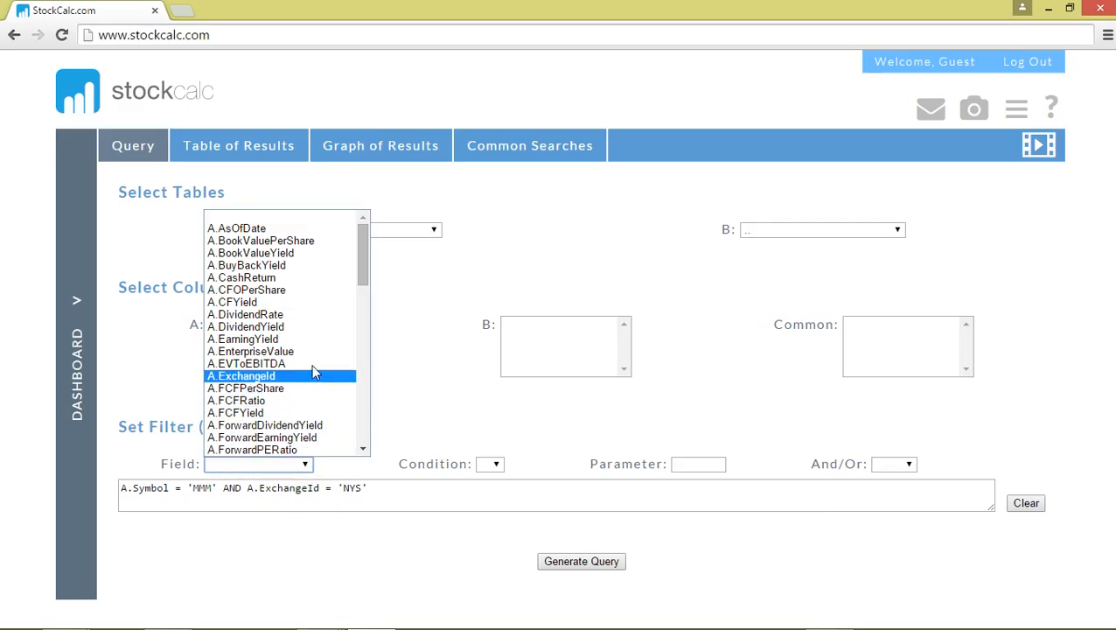
click(398, 374)
click(495, 465)
click(495, 463)
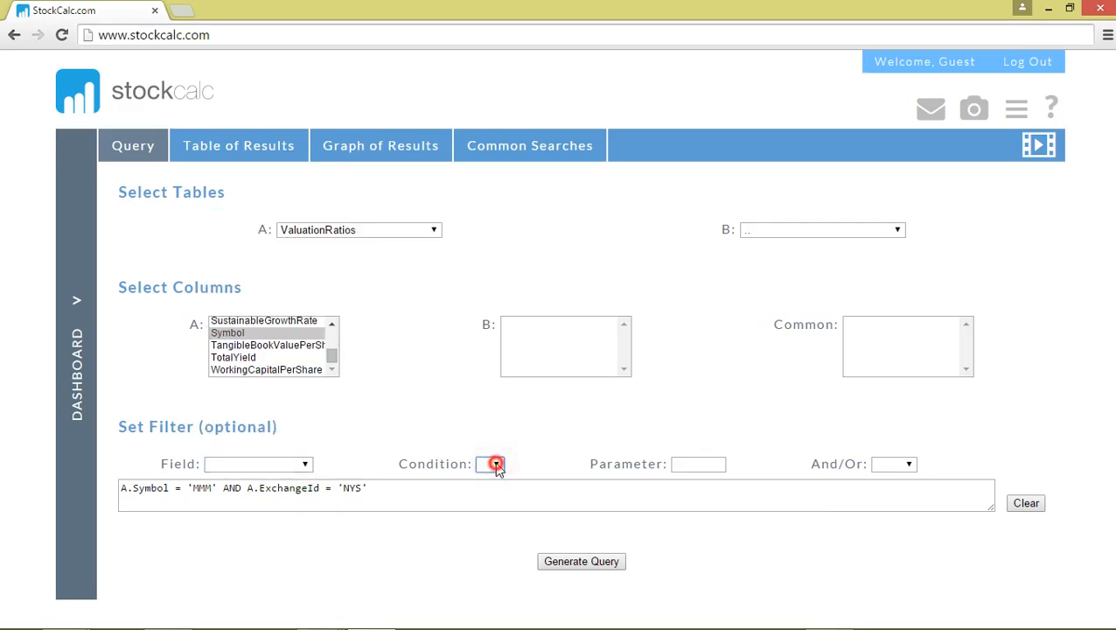
click(385, 394)
Generate the MMM ratios query and sort its results table by AsOfDate, newest first
click(576, 562)
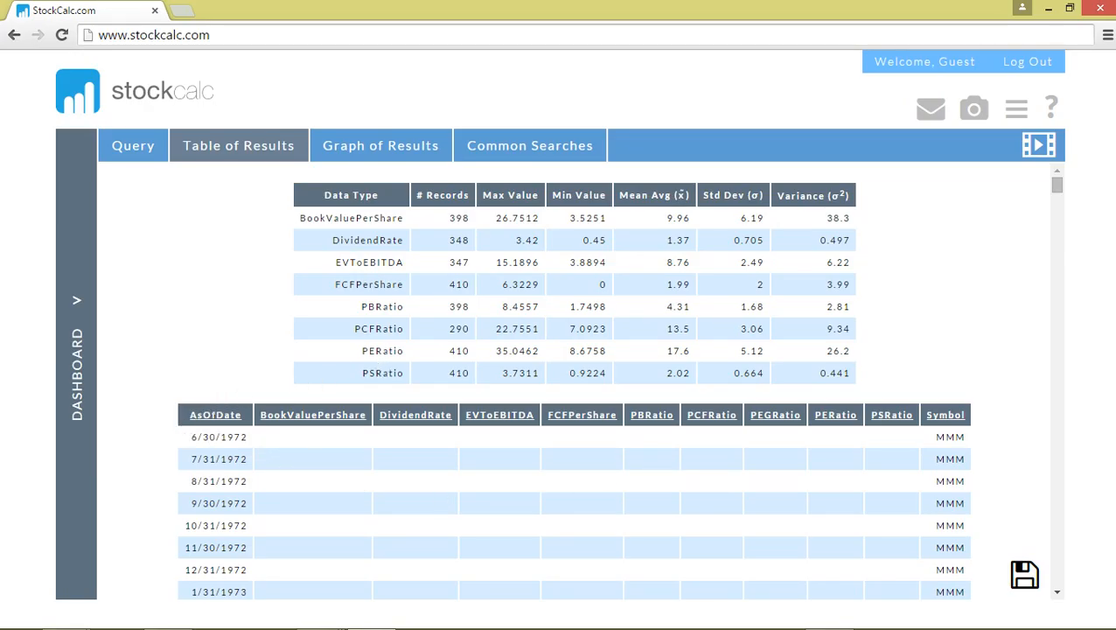
click(213, 416)
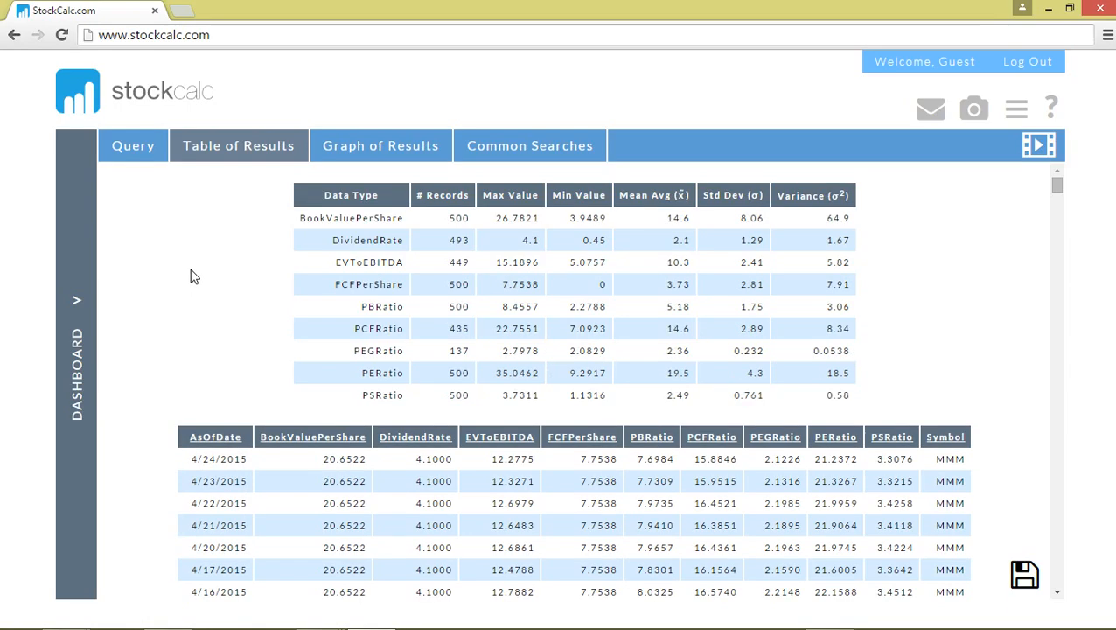
scroll(194, 276, down, 1)
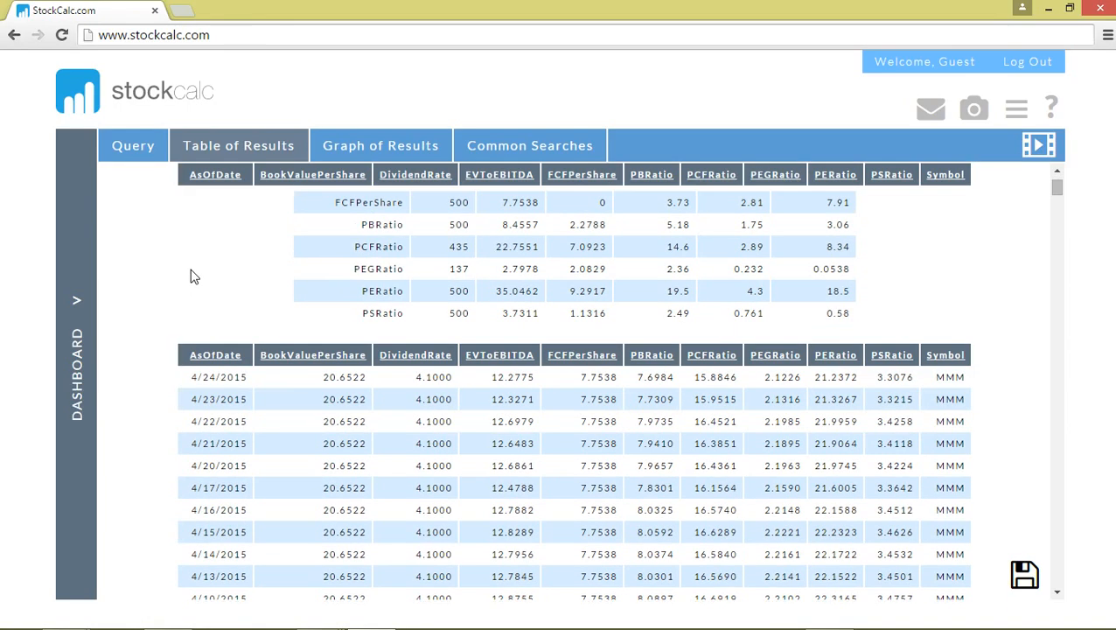
scroll(194, 276, up, 1)
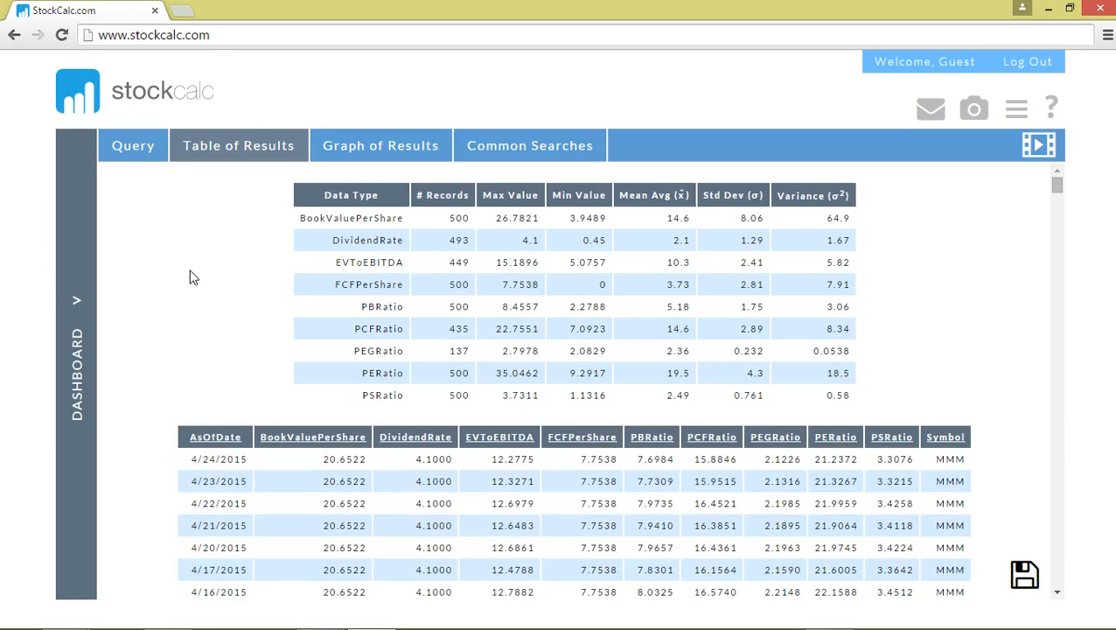
View the graph of the query results and check which fields are available for the Y-axis
click(366, 150)
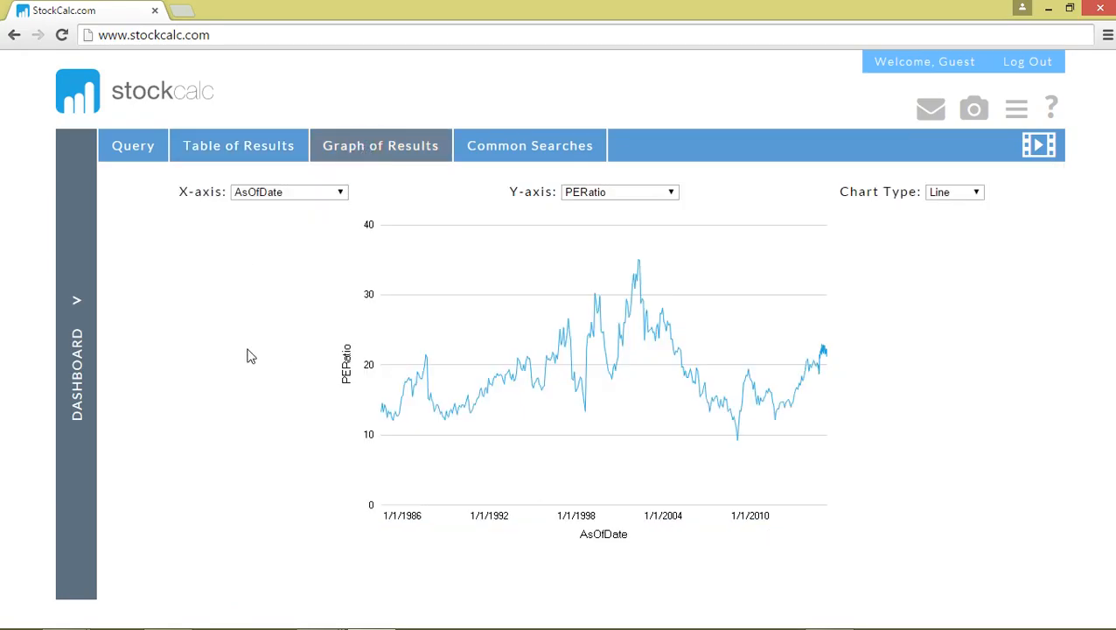
click(672, 192)
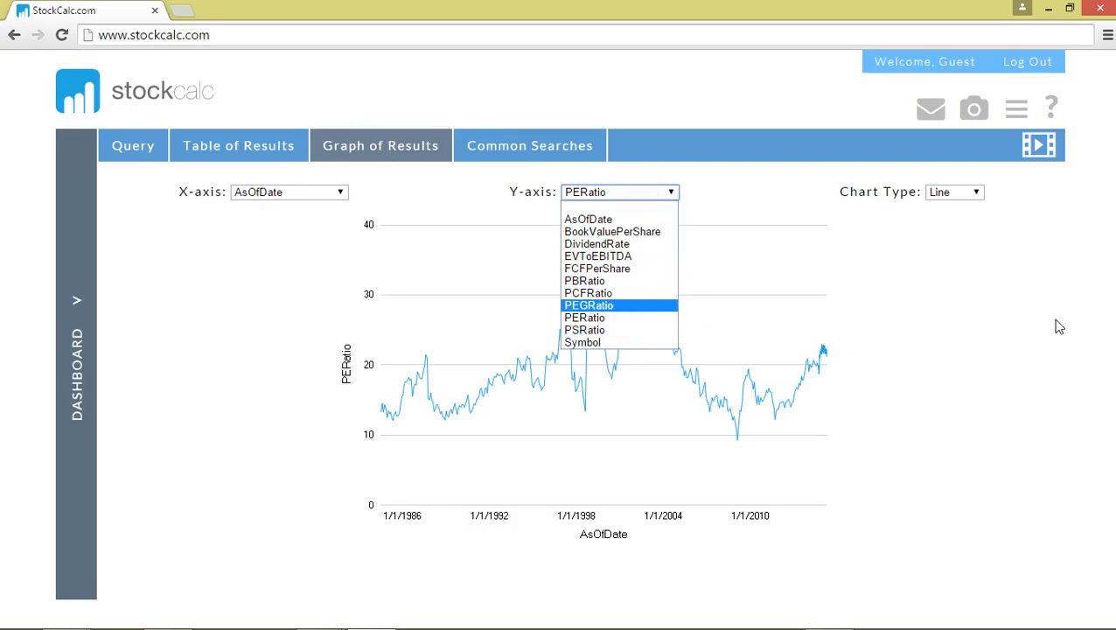
click(1005, 325)
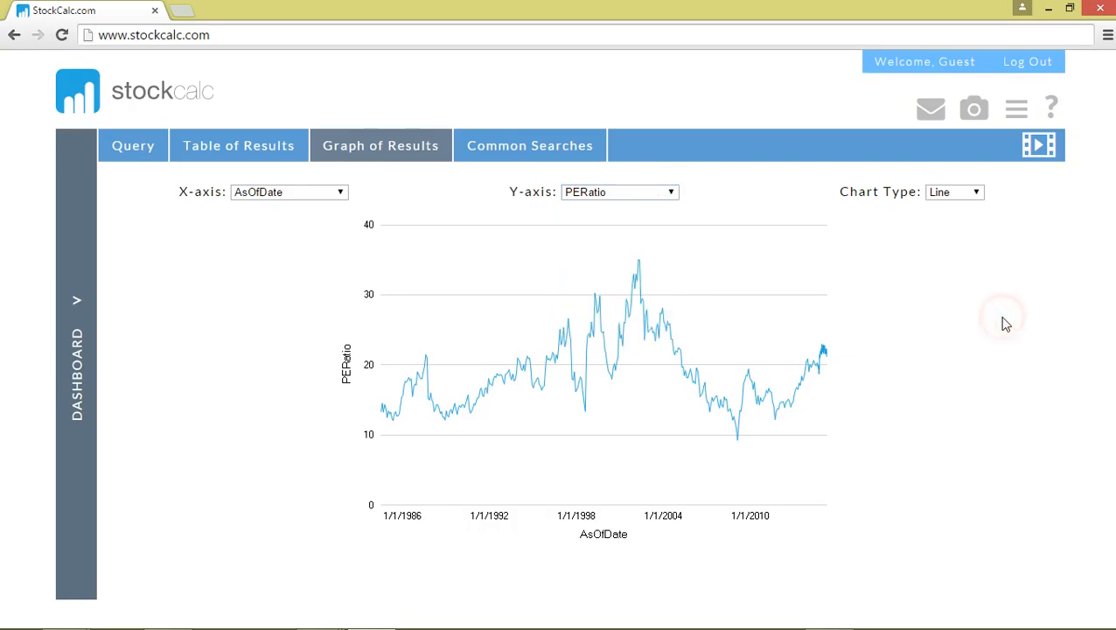
Set up a common search on the NYS exchange with the start date 2015-03-31
click(499, 164)
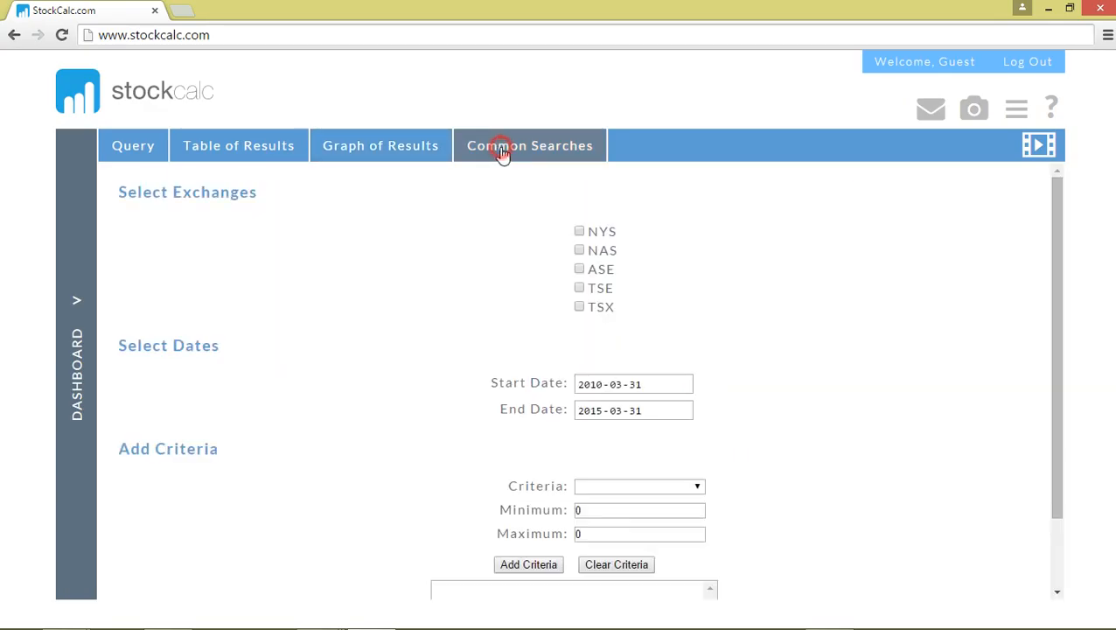
click(579, 232)
scroll(398, 332, down, 2)
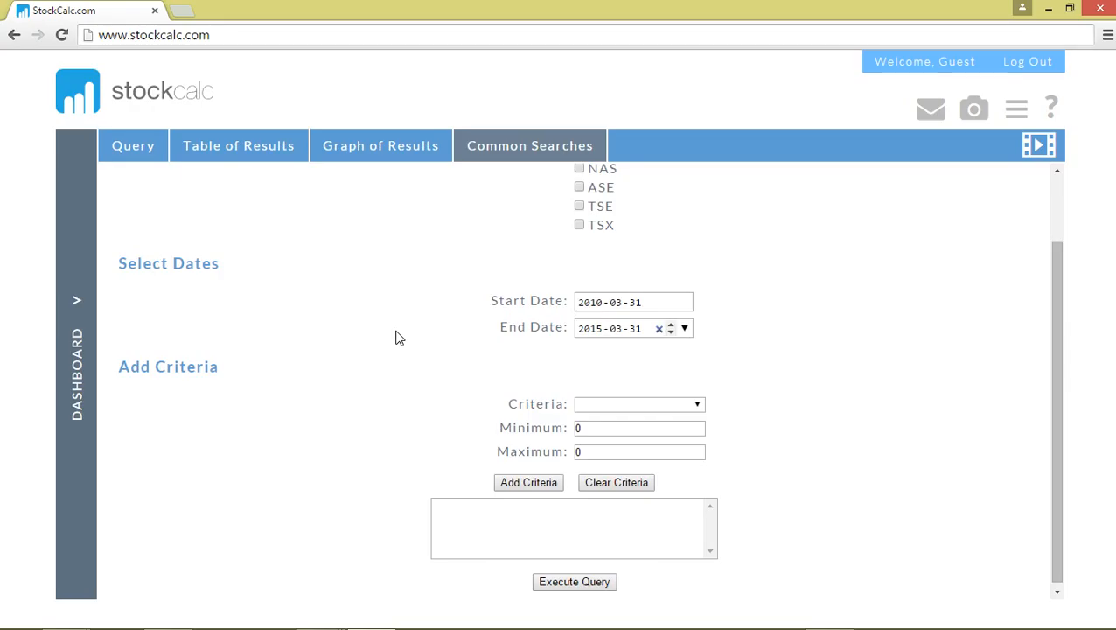
click(590, 305)
click(341, 319)
Add a Price To Book criterion with minimum .5 and maximum .8 to the search
click(698, 402)
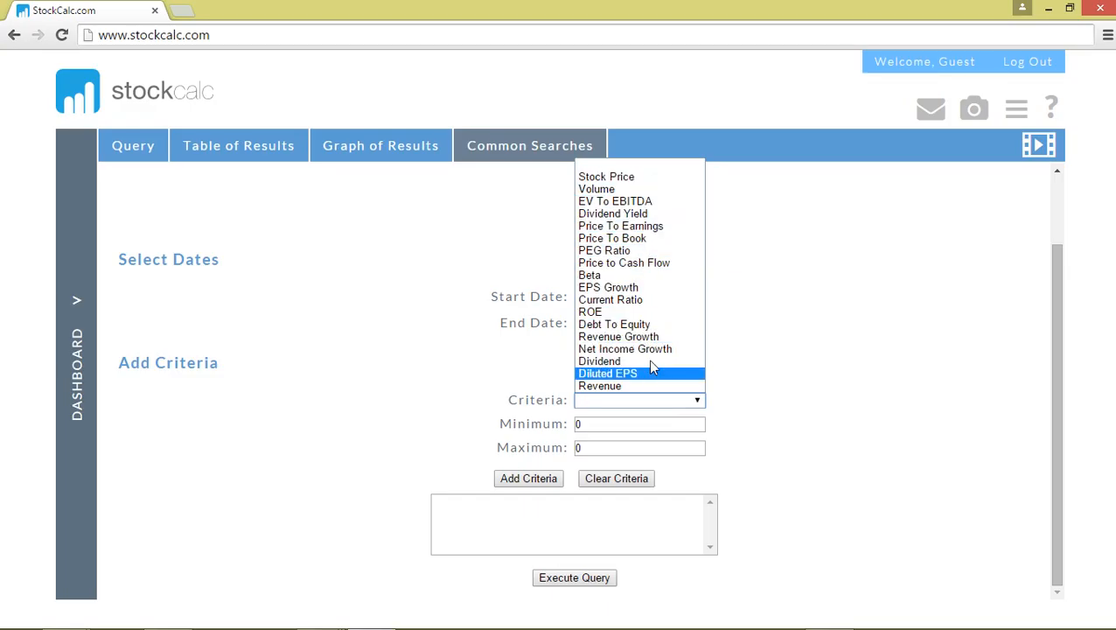
click(649, 237)
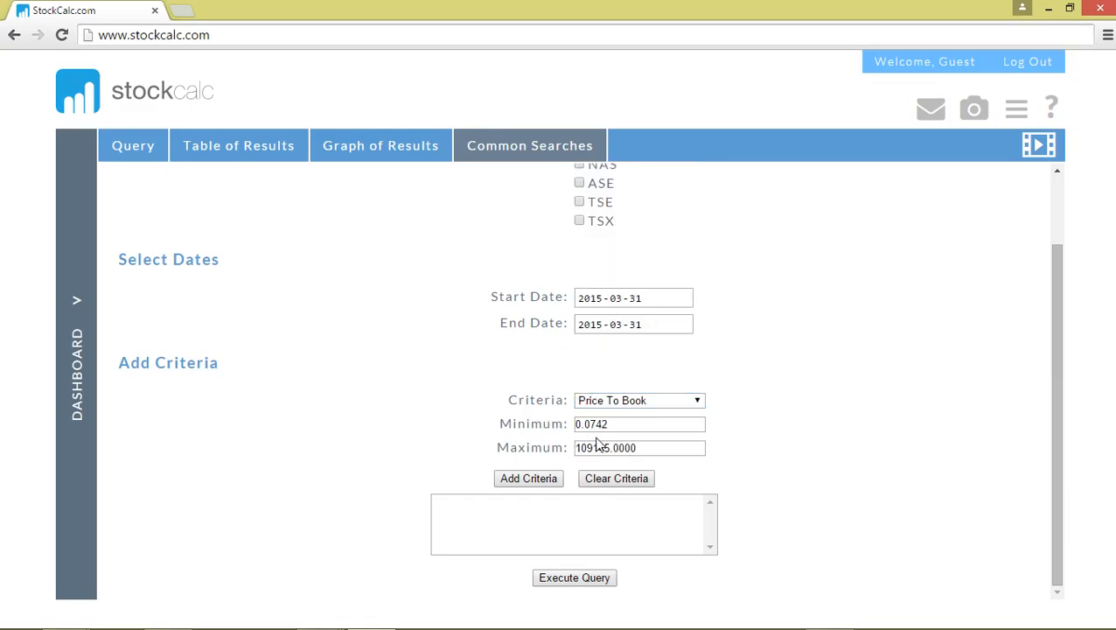
drag(612, 423, 558, 420)
key(BackSpace)
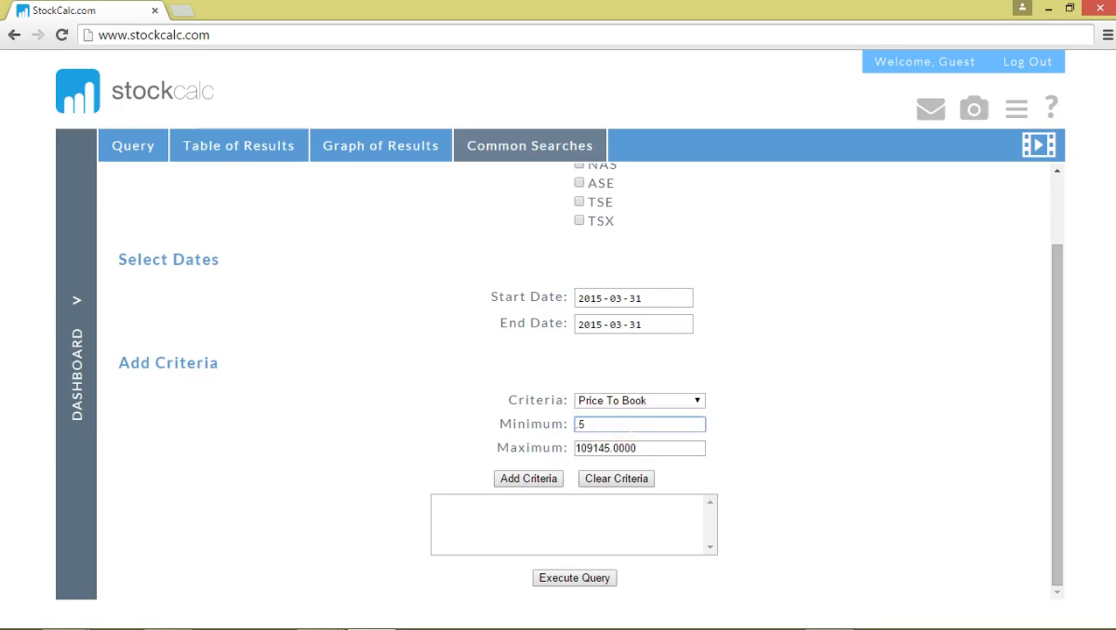
drag(647, 447, 532, 451)
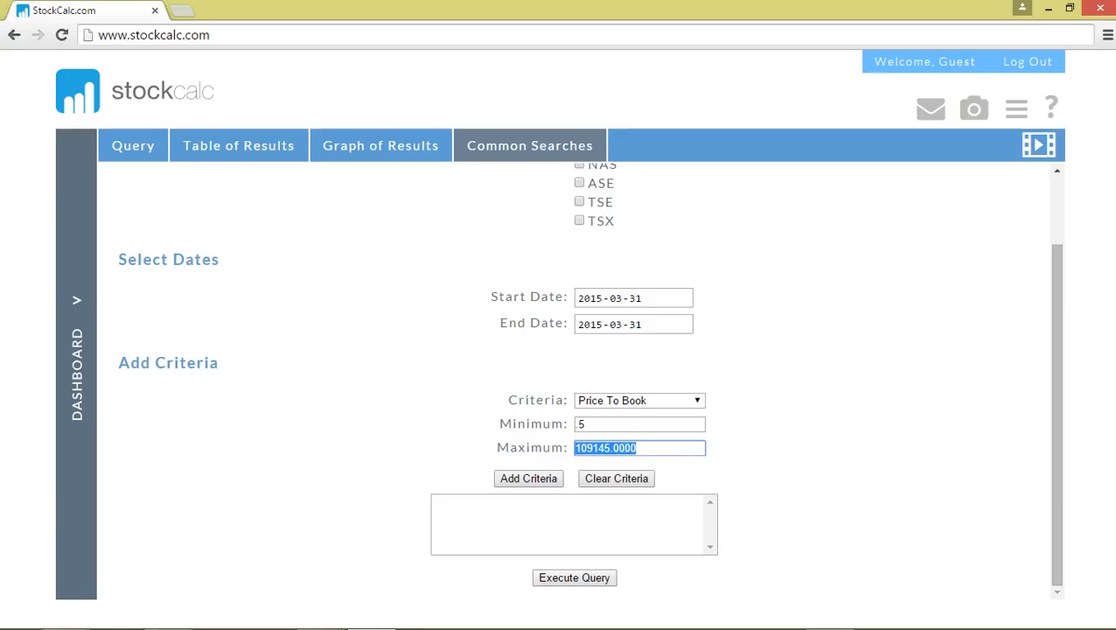
key(BackSpace)
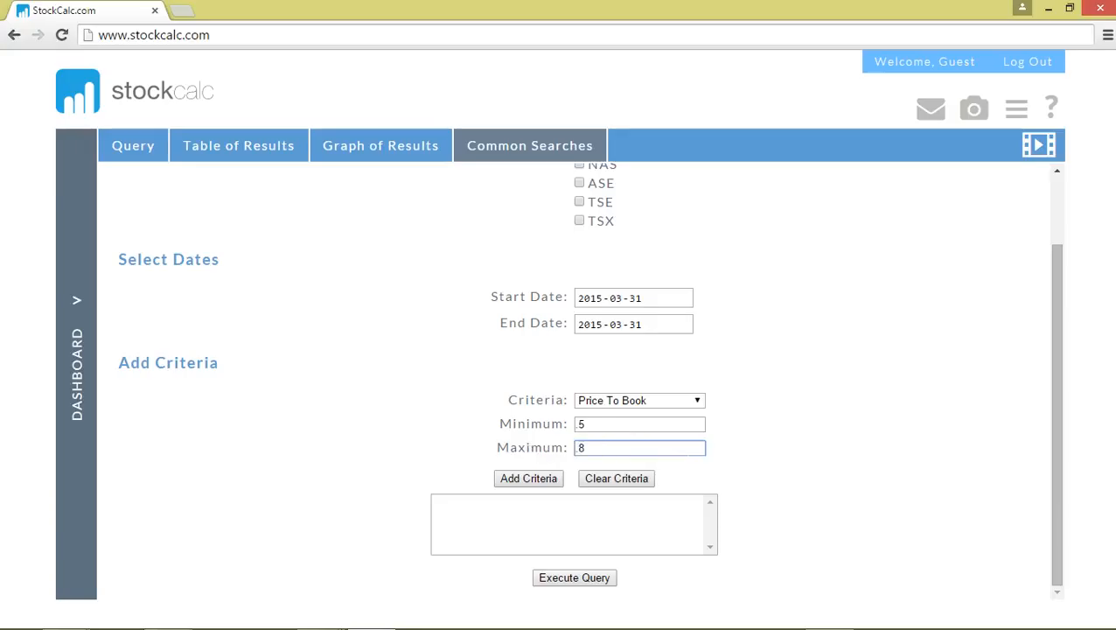
click(379, 400)
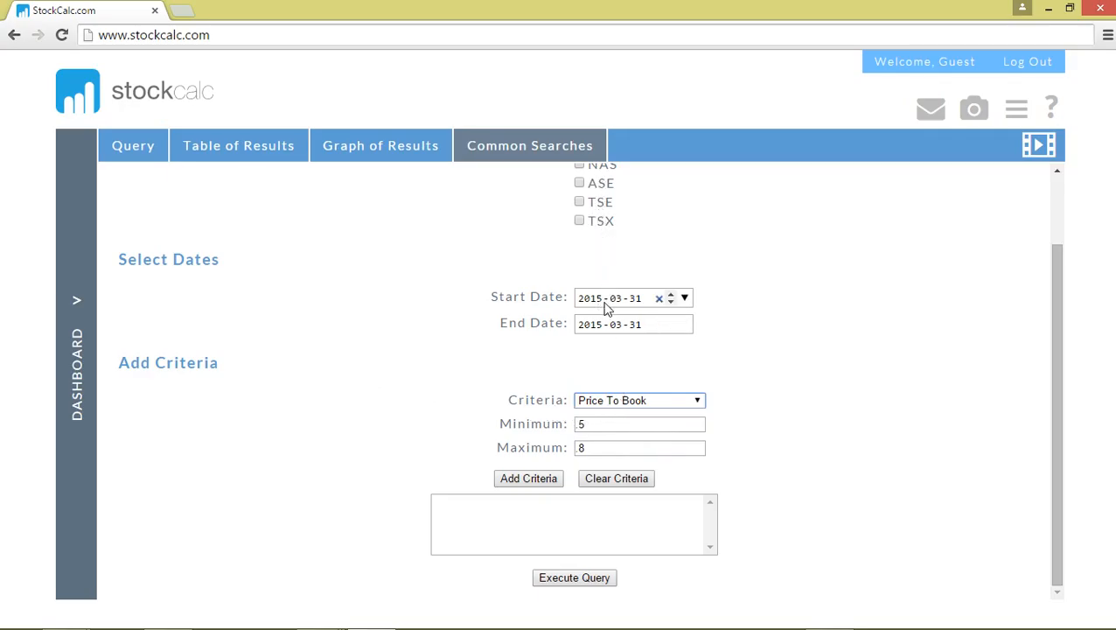
click(524, 479)
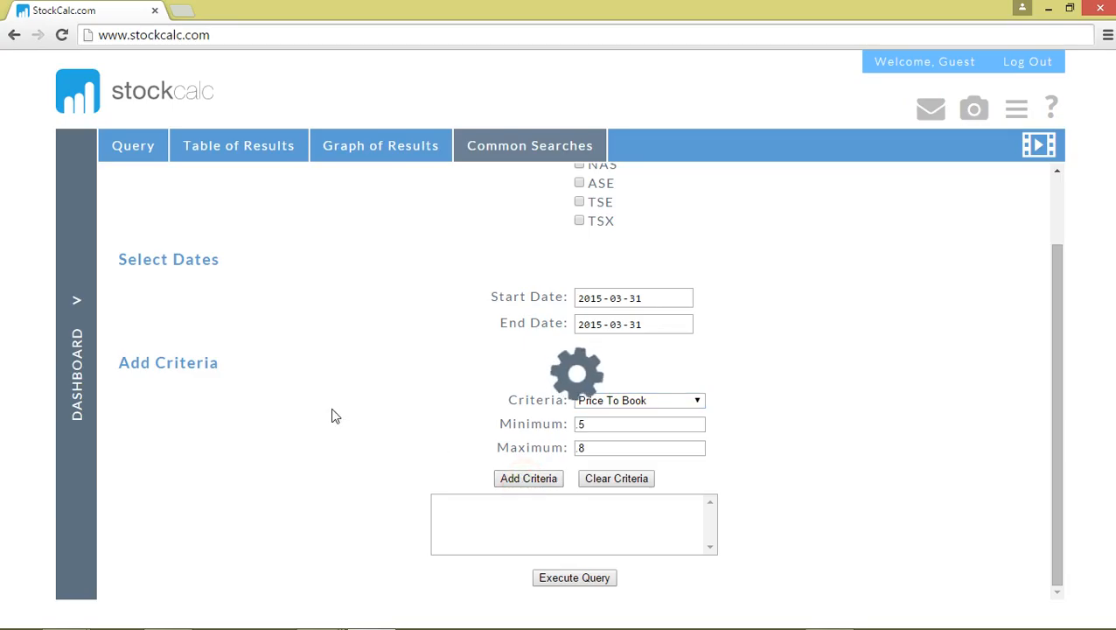
Execute the common search and browse the list of matching stocks
click(558, 579)
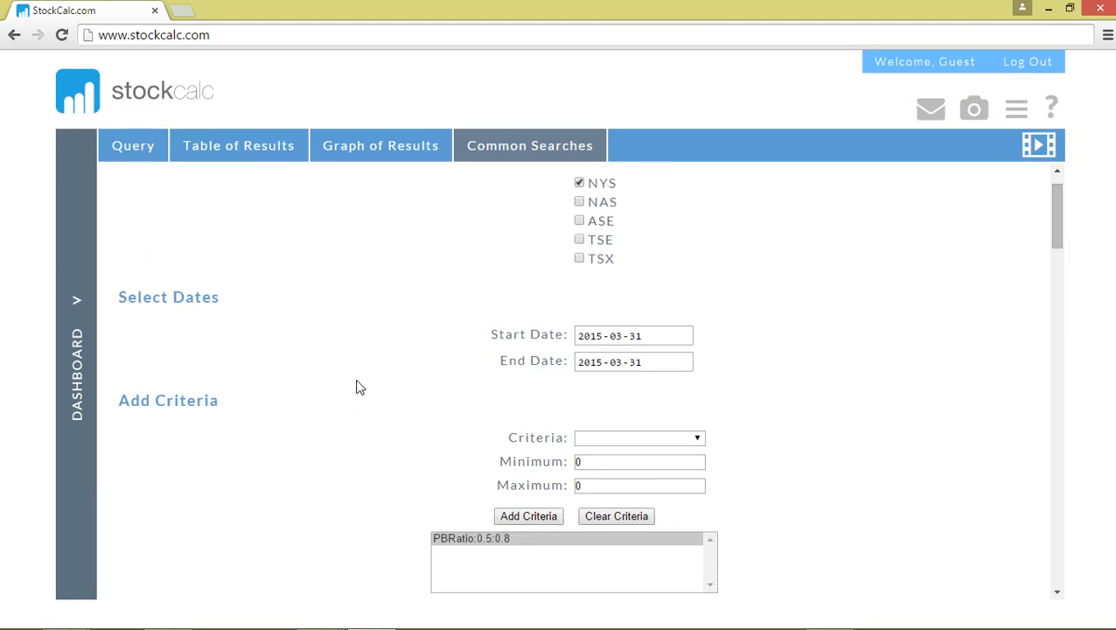
scroll(356, 386, down, 3)
scroll(352, 386, down, 2)
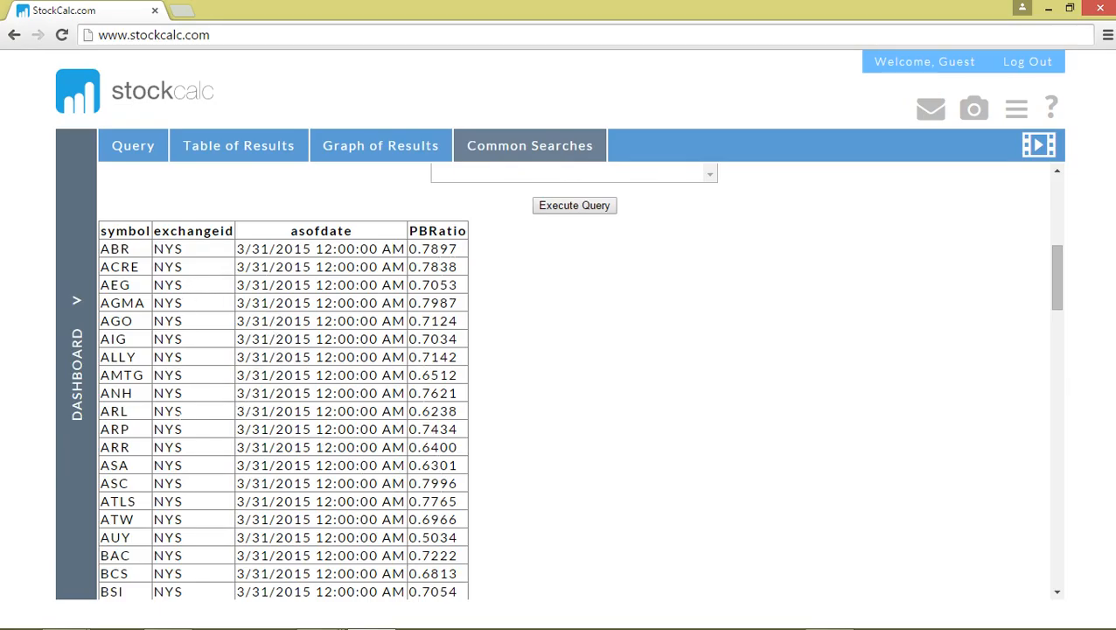
scroll(180, 423, down, 18)
scroll(179, 424, up, 7)
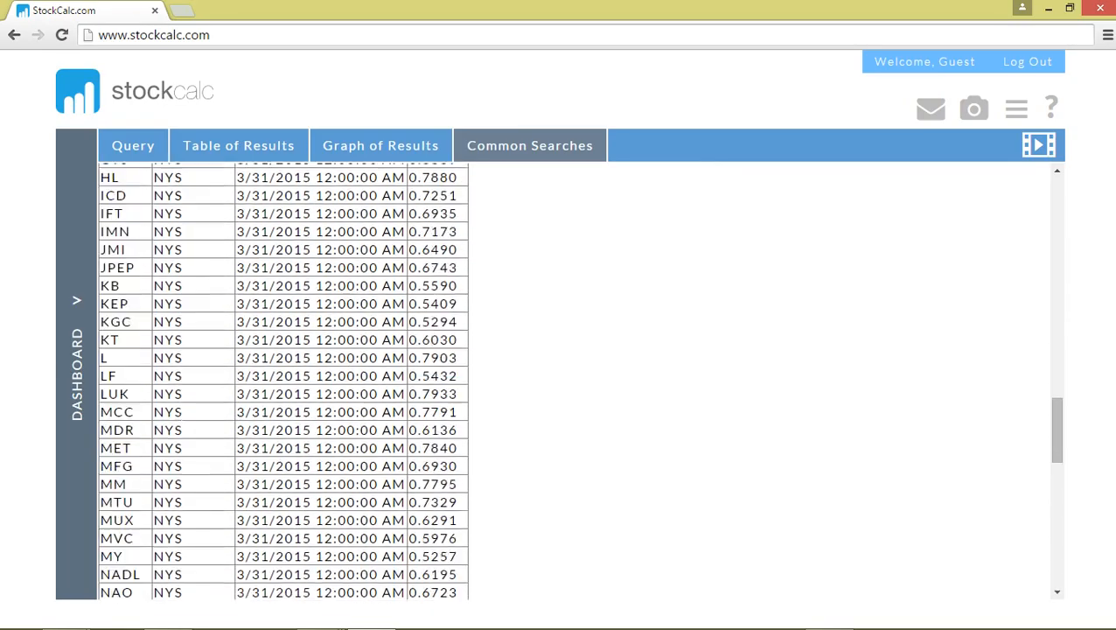
scroll(181, 421, up, 15)
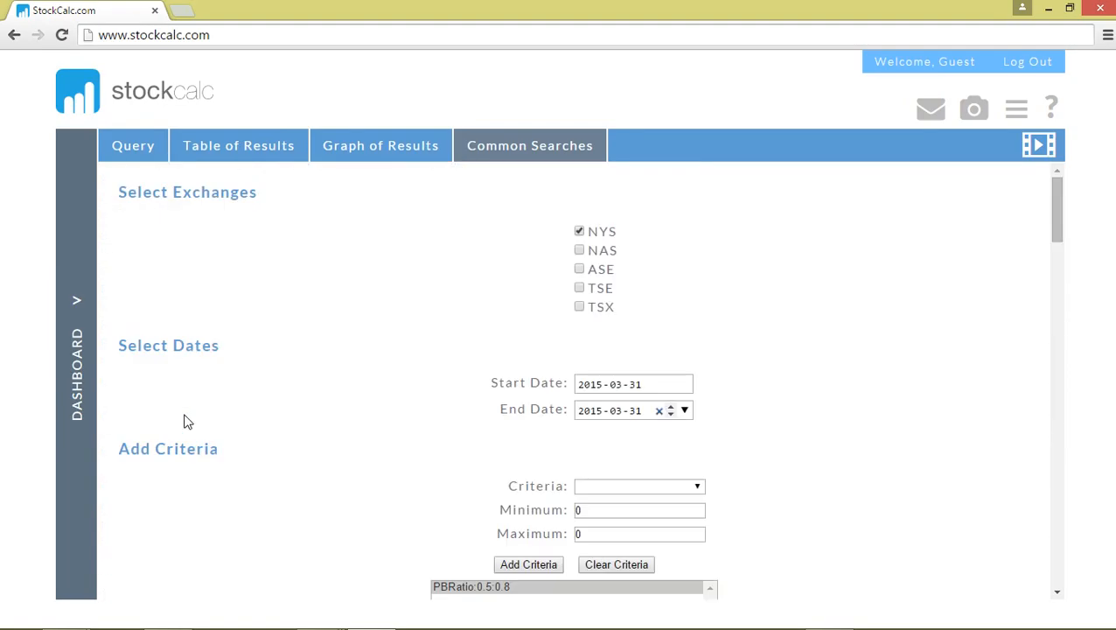
Check which additional criteria are available for narrowing the Price To Book search
click(699, 486)
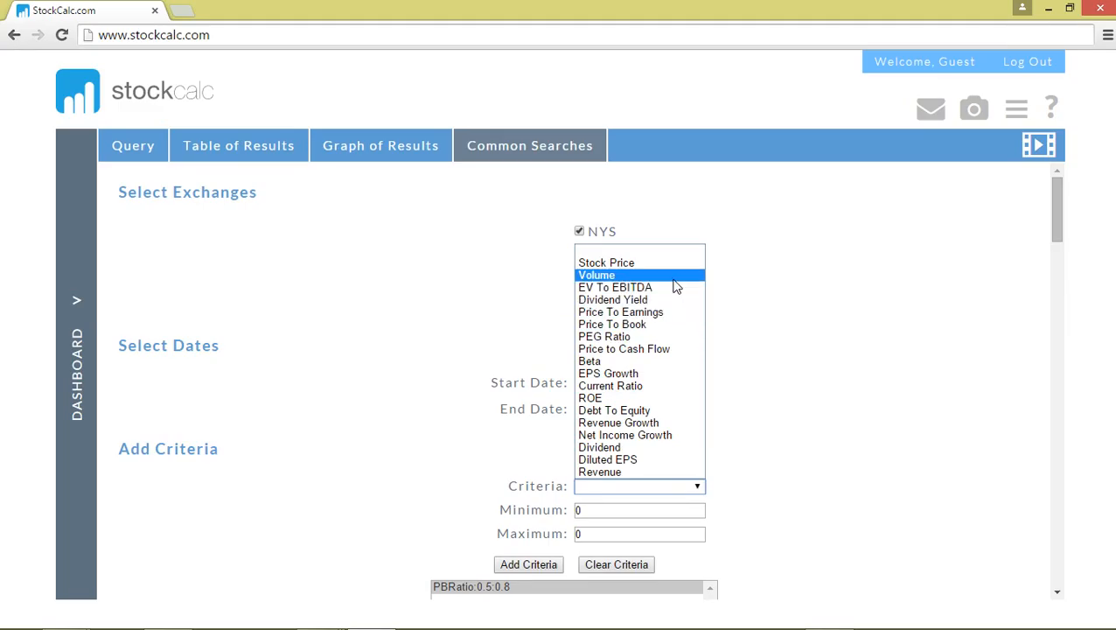
click(778, 413)
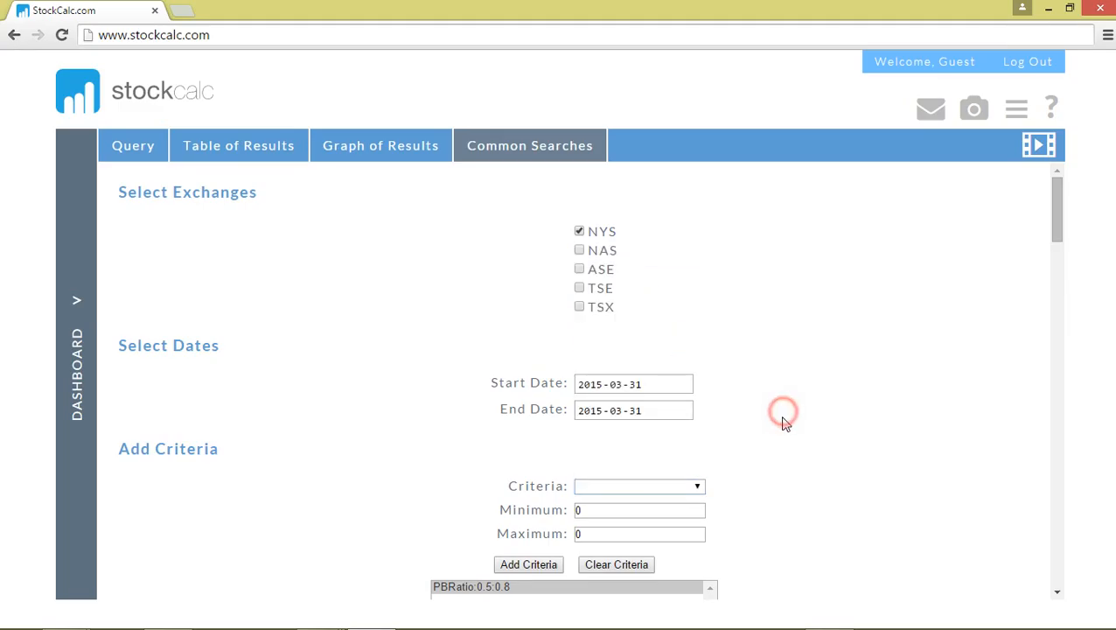
scroll(822, 441, down, 3)
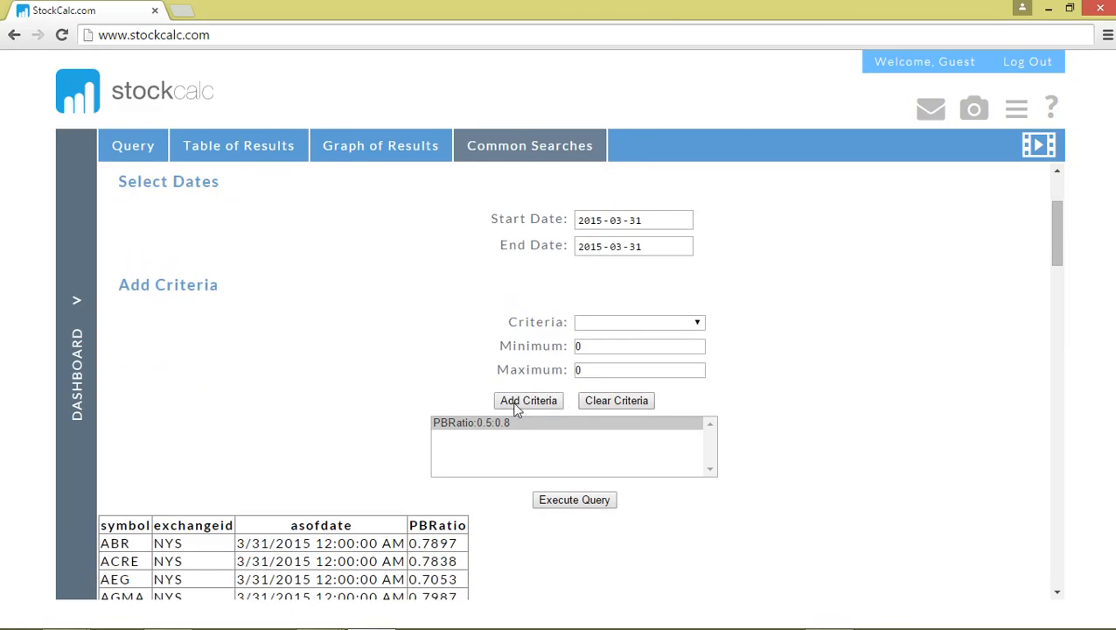